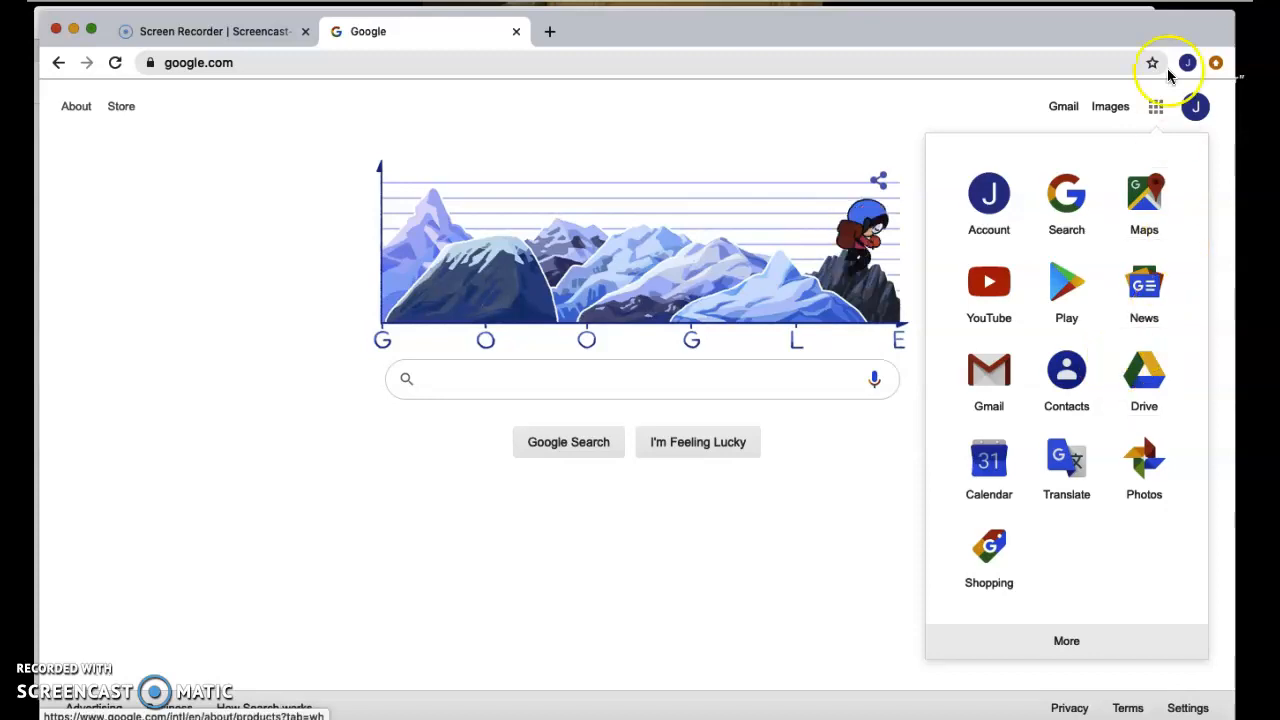
Open Google Drive from the Google apps launcher on the homepage.
{"action": "left_click", "coordinate": [1141, 389]}
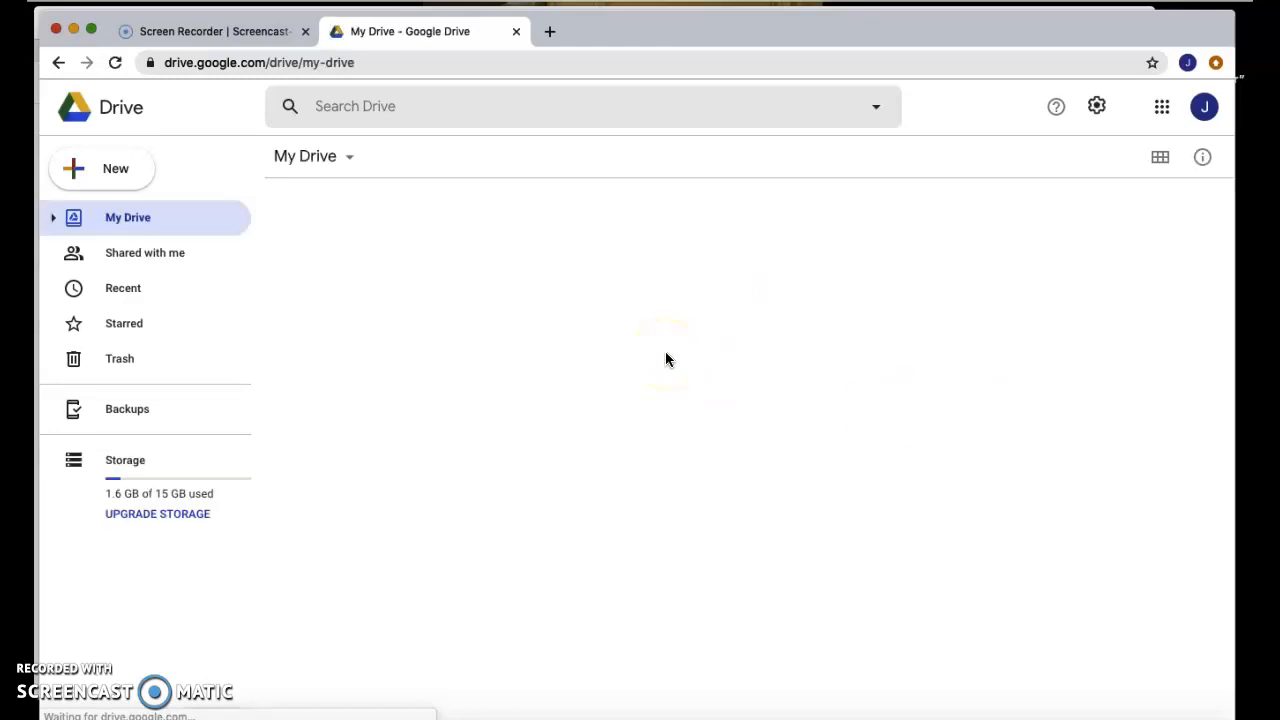
Create a blank Google Docs document from Drive's New menu.
{"action": "left_click", "coordinate": [108, 180]}
{"action": "left_click", "coordinate": [165, 290]}
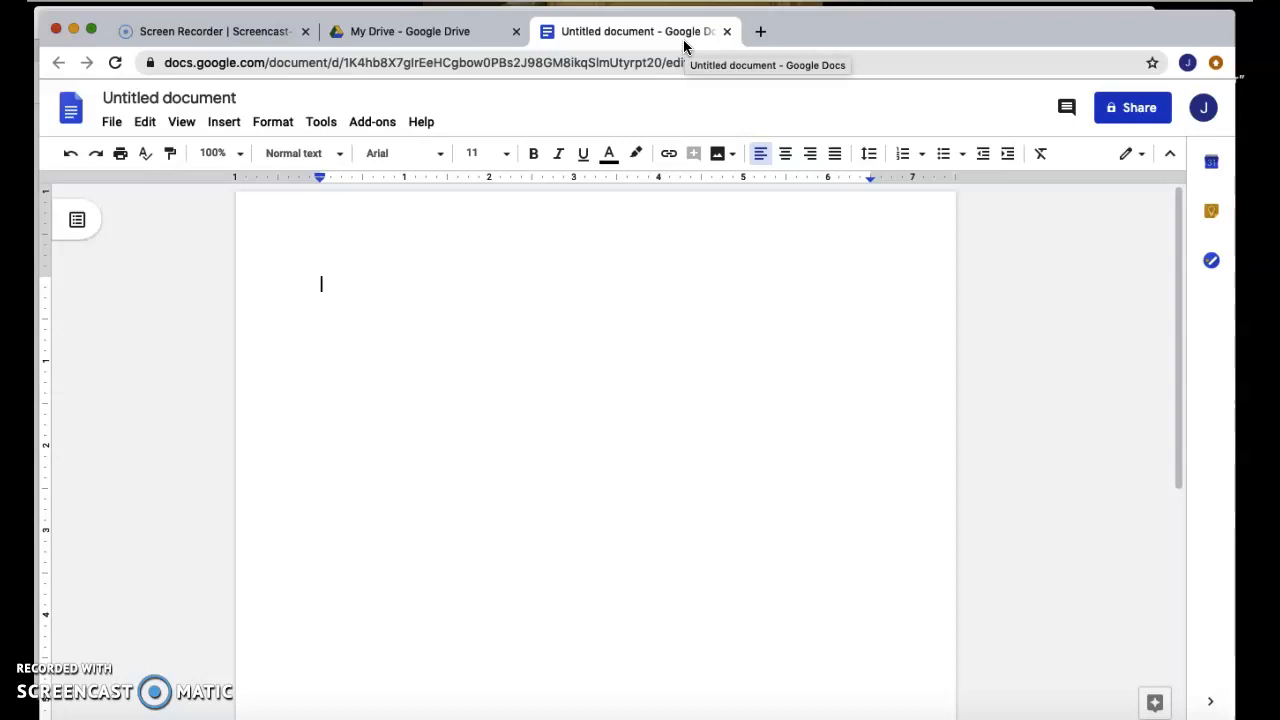
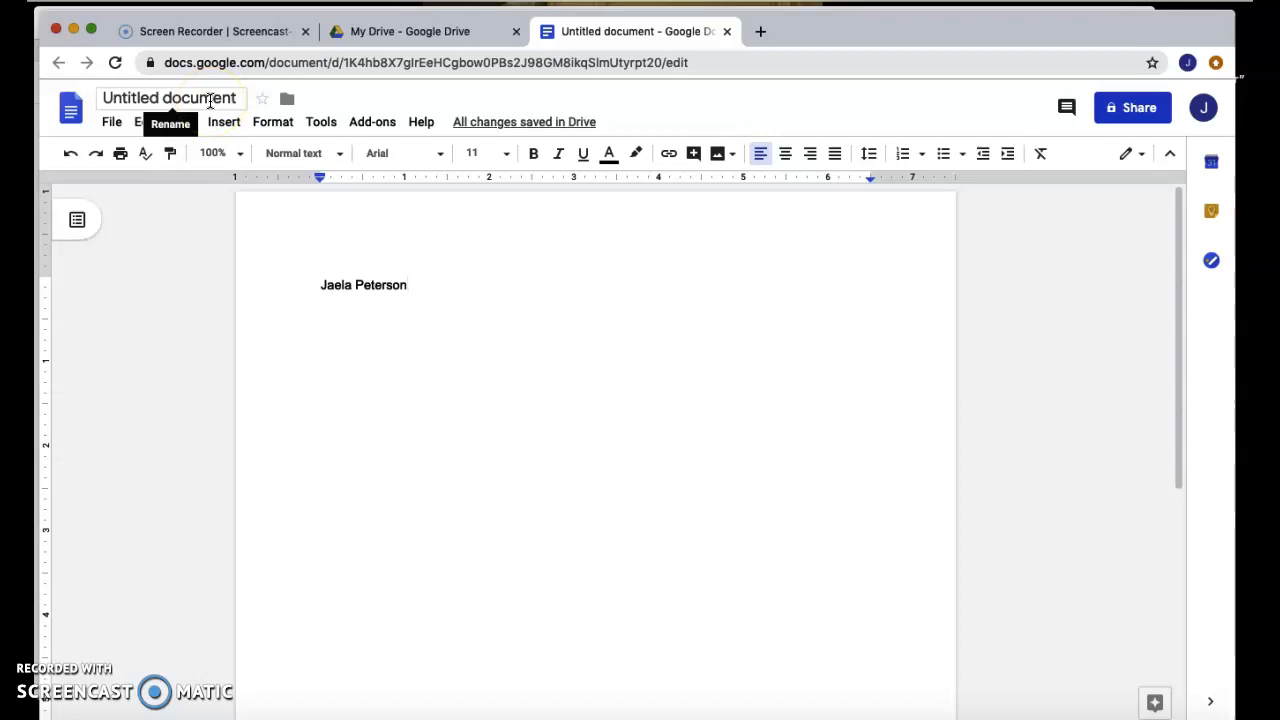
Change the title from 'Untitled document' to 'Knes Doc Project'.
{"action": "left_click", "coordinate": [210, 99]}
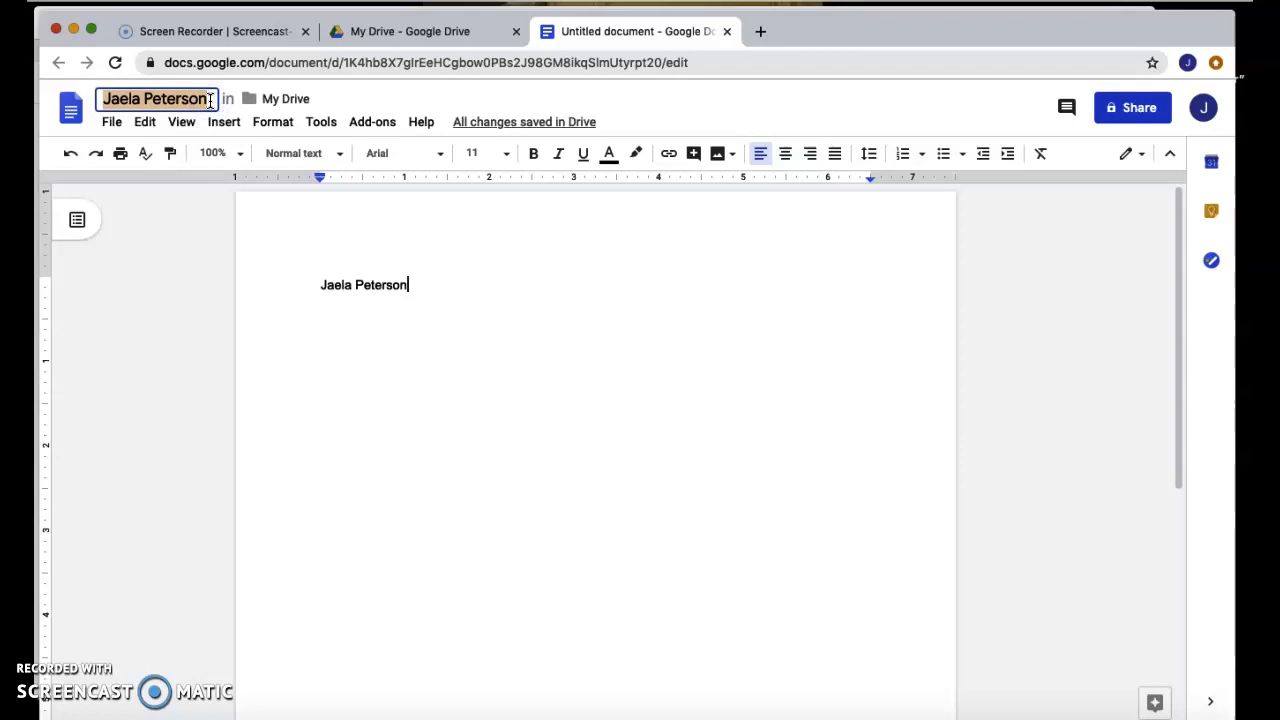
{"action": "type", "text": "Knes Doc P"}
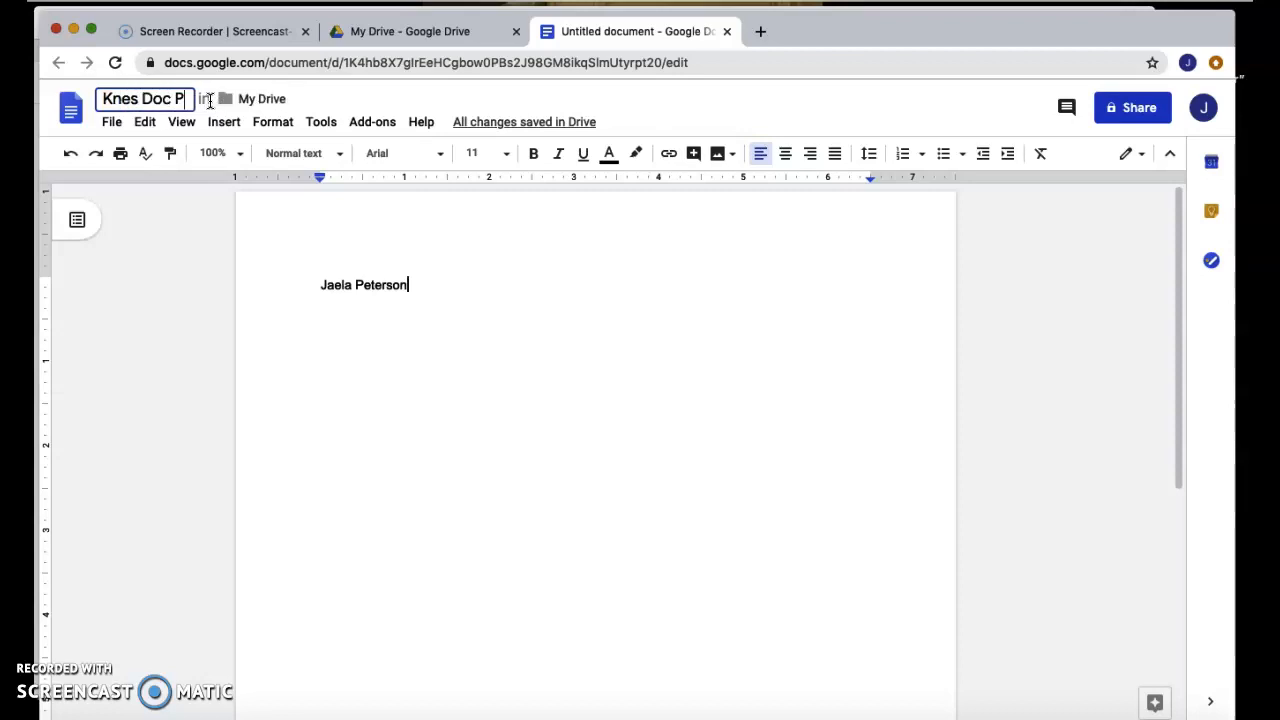
{"action": "type", "text": "roject"}
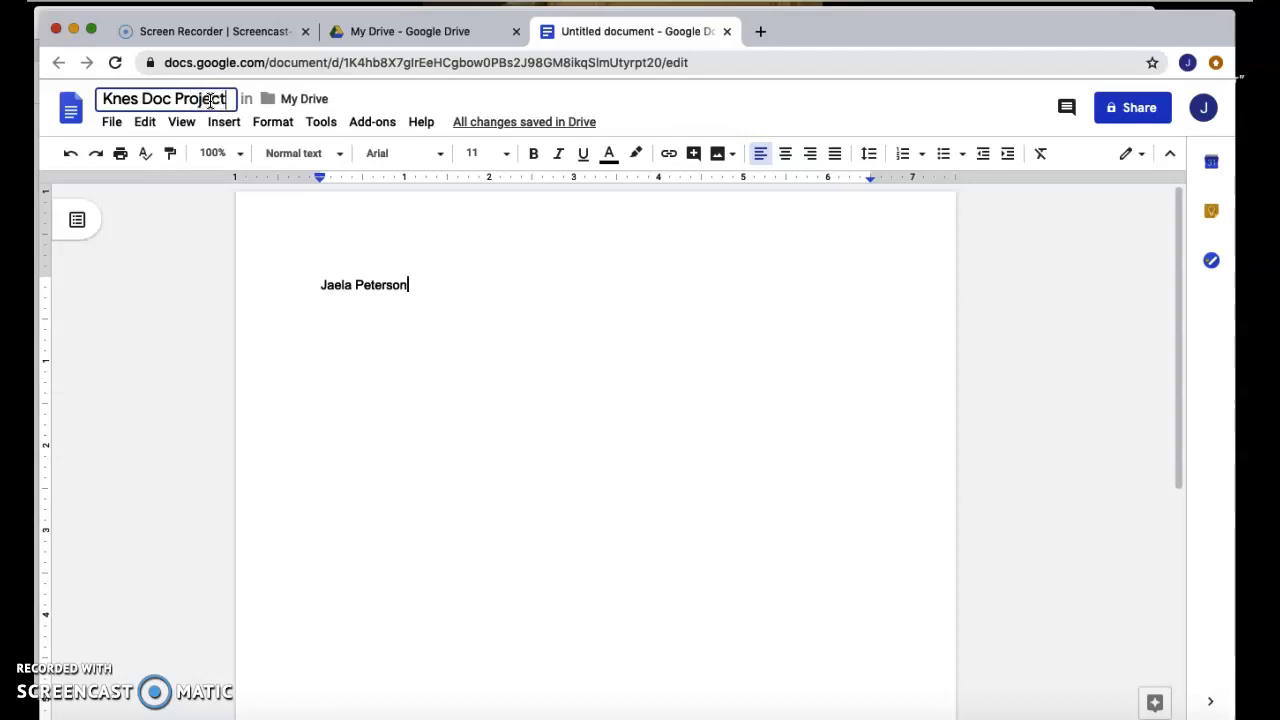
{"action": "left_click", "coordinate": [427, 281]}
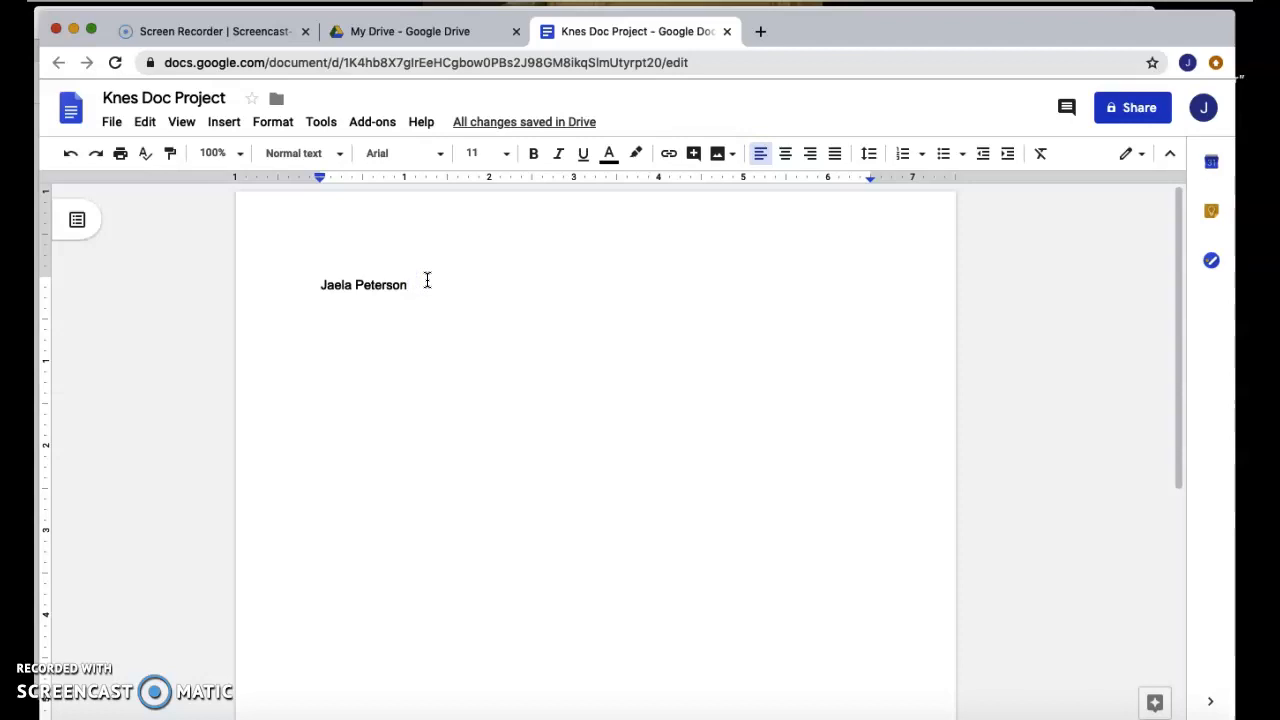
Make the name line justified, after trying centre and right alignment.
{"action": "left_click", "coordinate": [412, 284]}
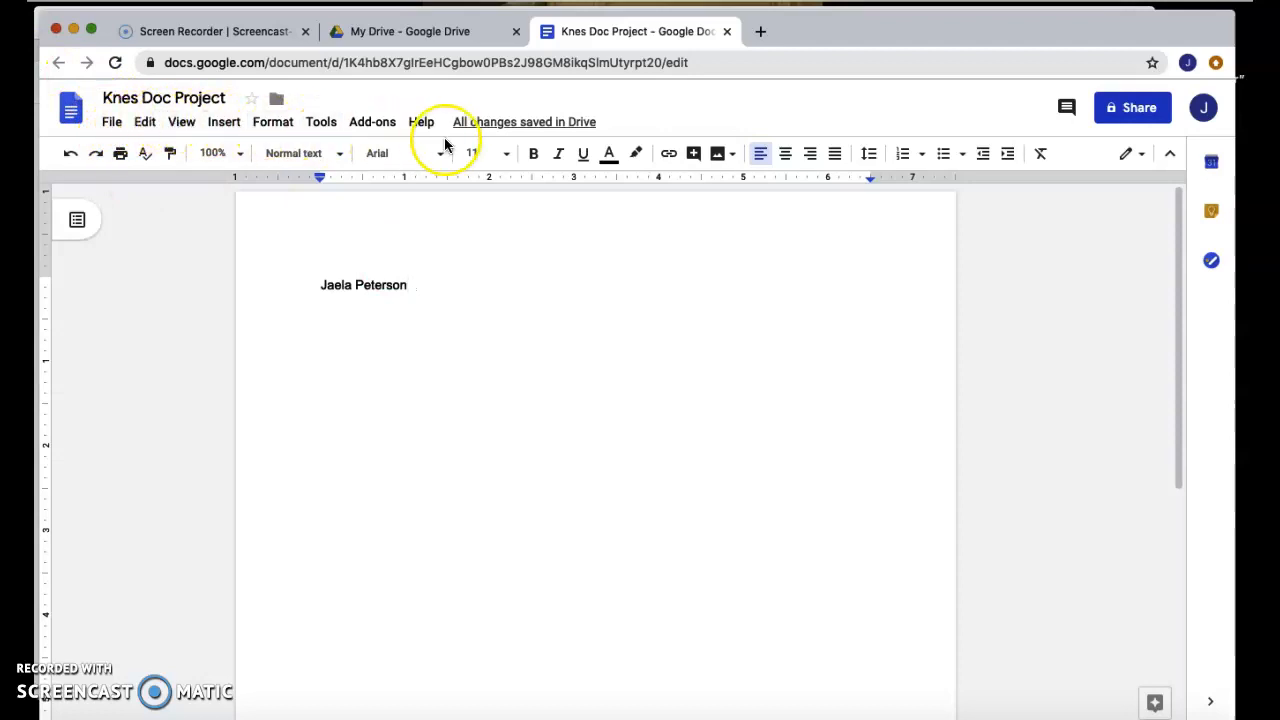
{"action": "left_click", "coordinate": [785, 158]}
{"action": "left_click", "coordinate": [809, 159]}
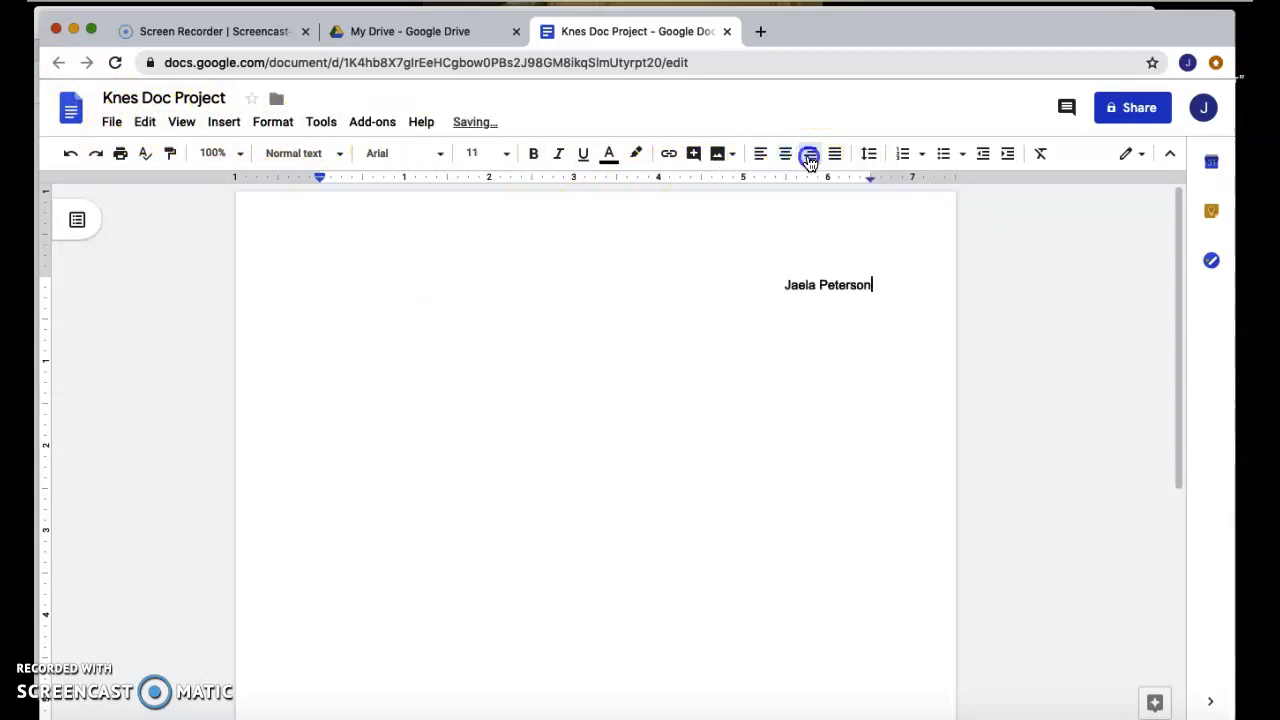
{"action": "left_click", "coordinate": [834, 155]}
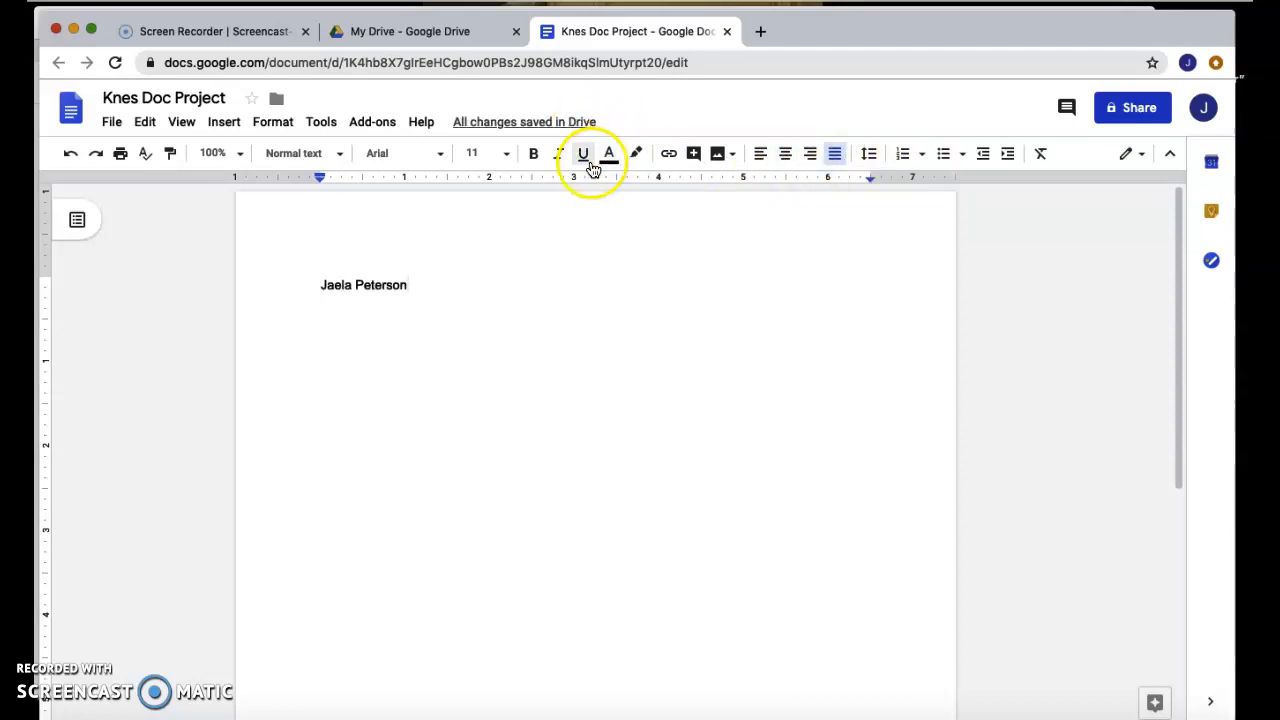
Select the name line and change its text colour from green to a dark colour.
{"action": "left_click_drag", "start_coordinate": [409, 284], "coordinate": [322, 280]}
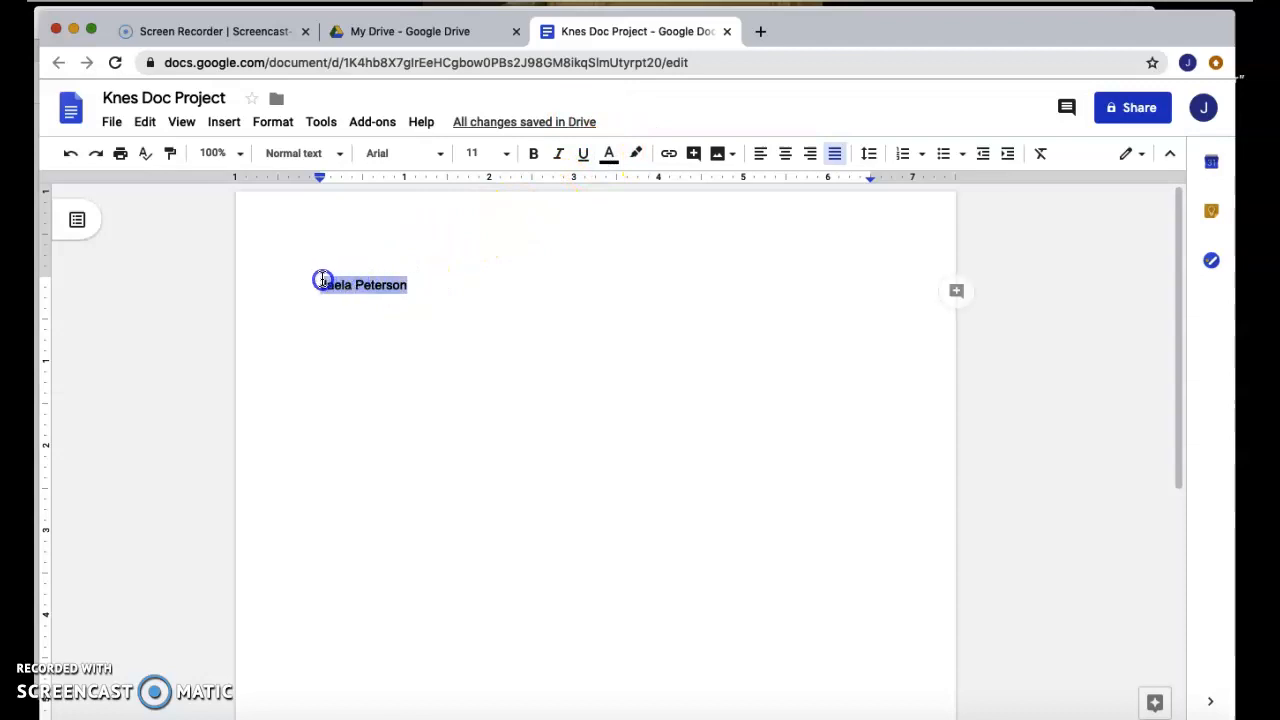
{"action": "left_click", "coordinate": [609, 155]}
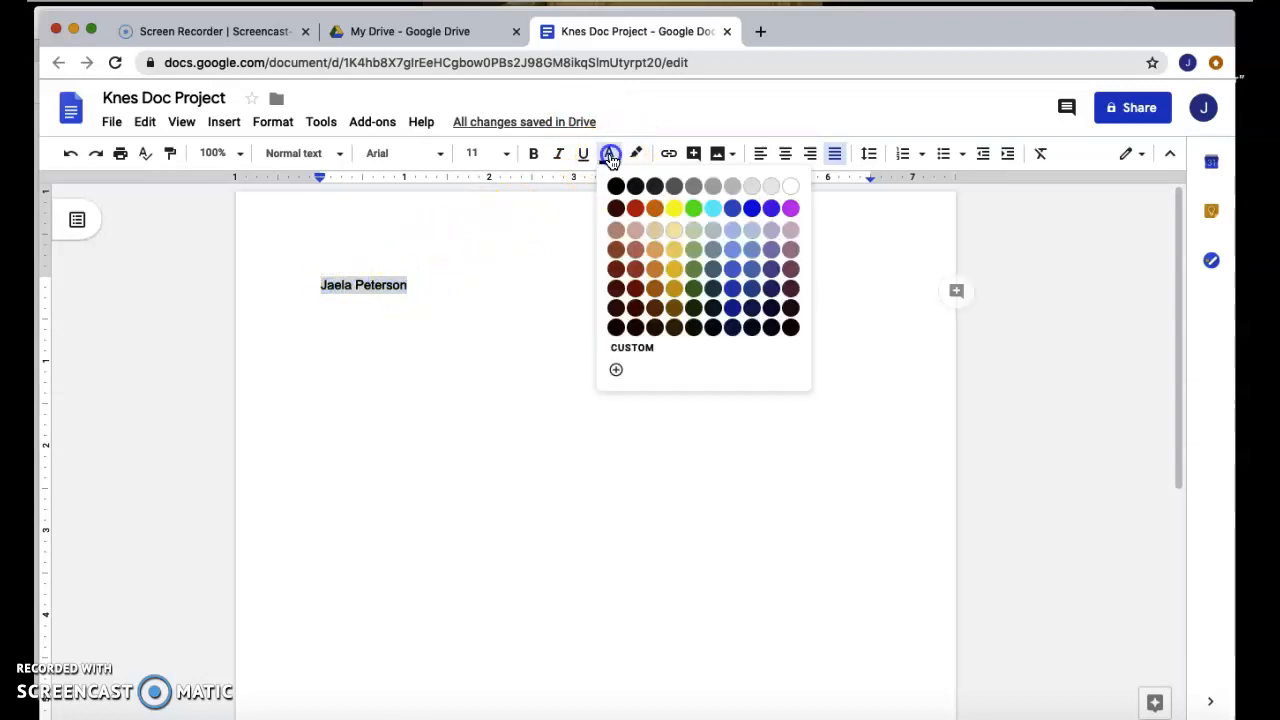
{"action": "left_click", "coordinate": [693, 208]}
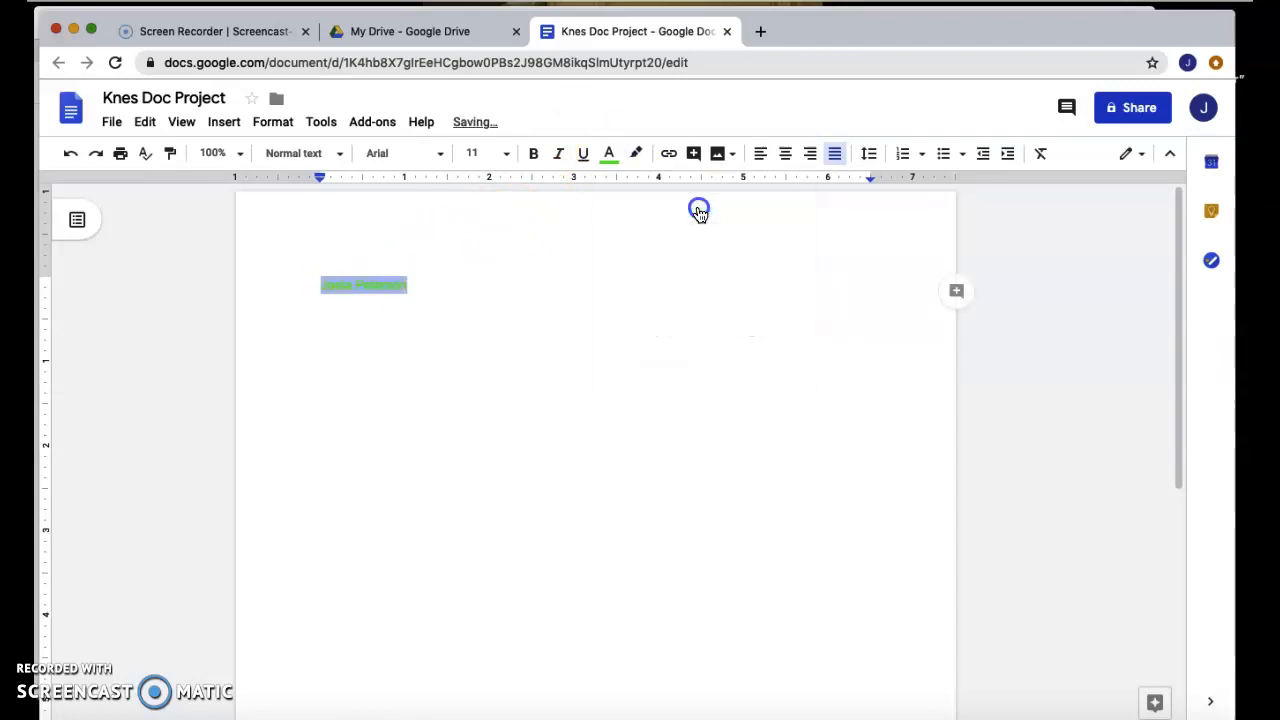
{"action": "left_click", "coordinate": [619, 158]}
{"action": "left_click", "coordinate": [716, 286]}
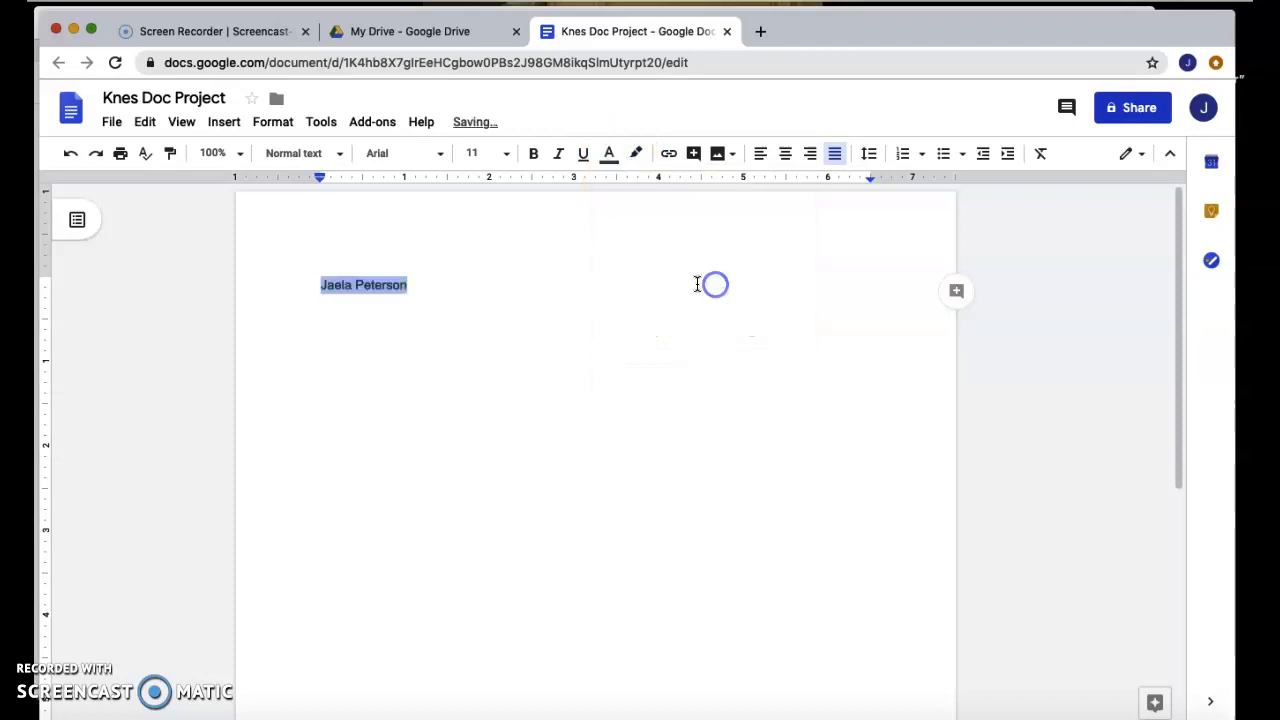
Make the name bold, 30 pt, in the Cambria font.
{"action": "left_click", "coordinate": [534, 153]}
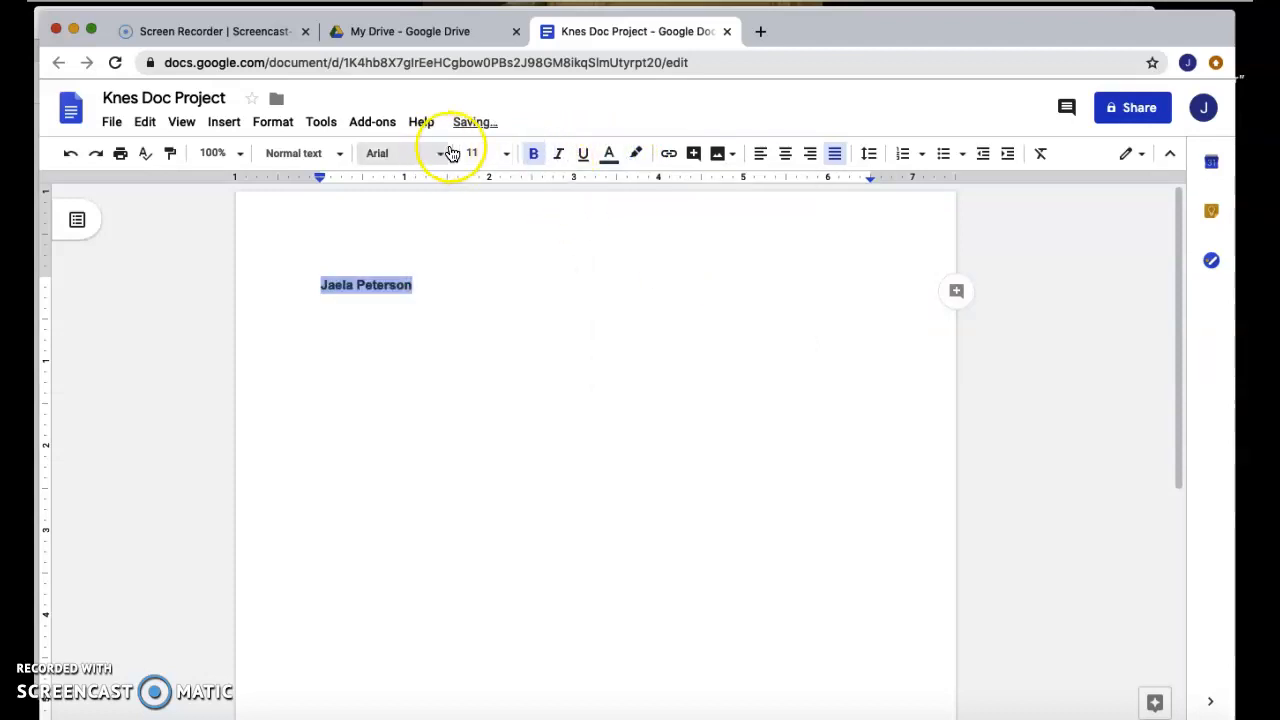
{"action": "left_click", "coordinate": [506, 155]}
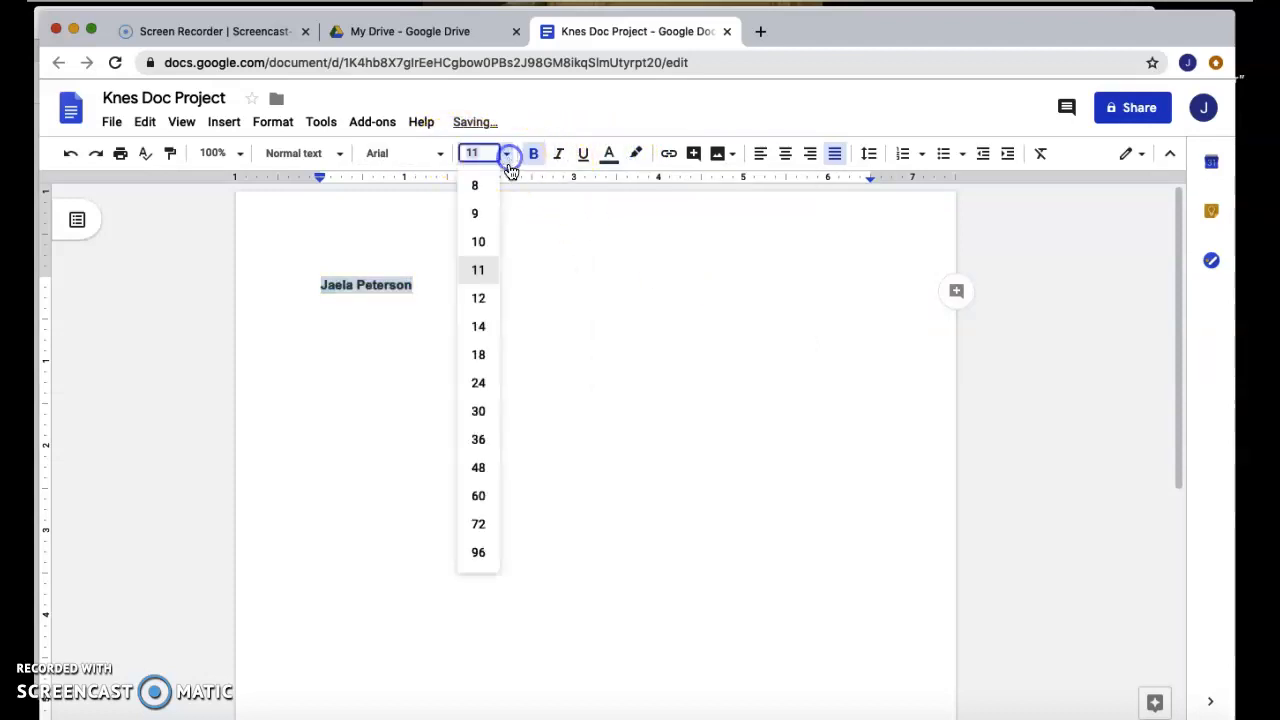
{"action": "left_click", "coordinate": [479, 414]}
{"action": "left_click", "coordinate": [440, 155]}
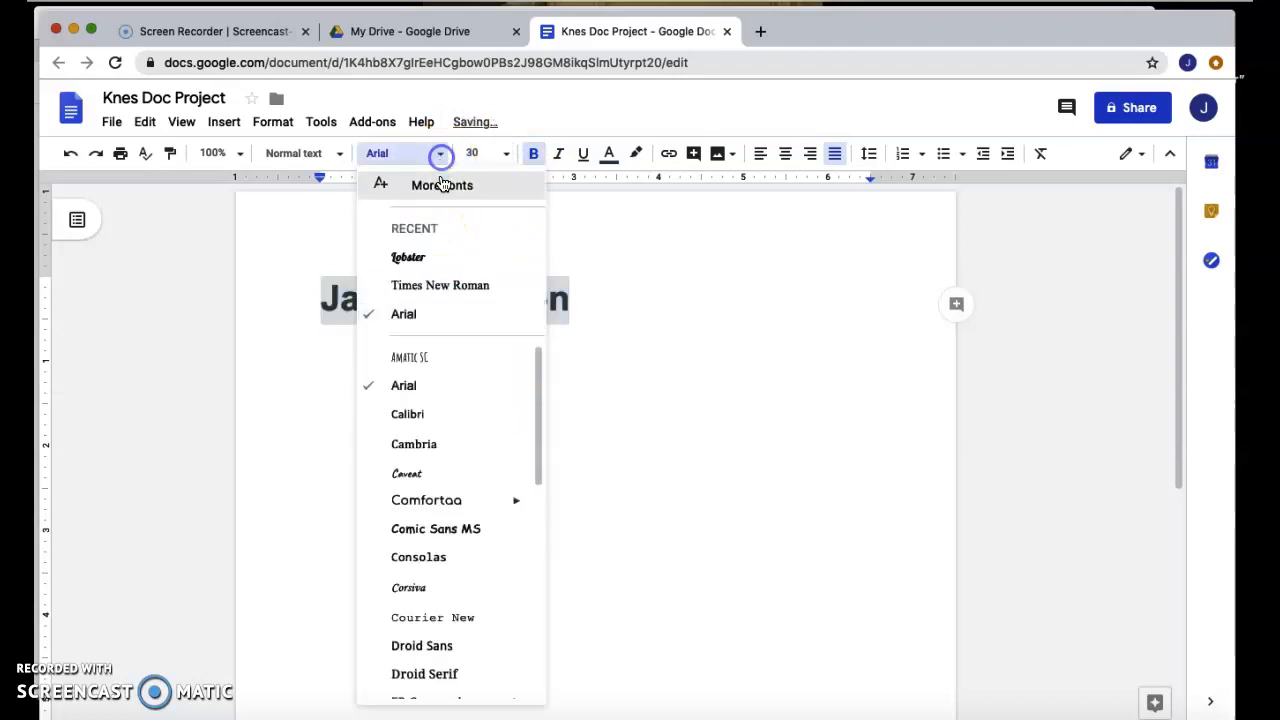
{"action": "left_click", "coordinate": [427, 447]}
{"action": "left_click", "coordinate": [570, 377]}
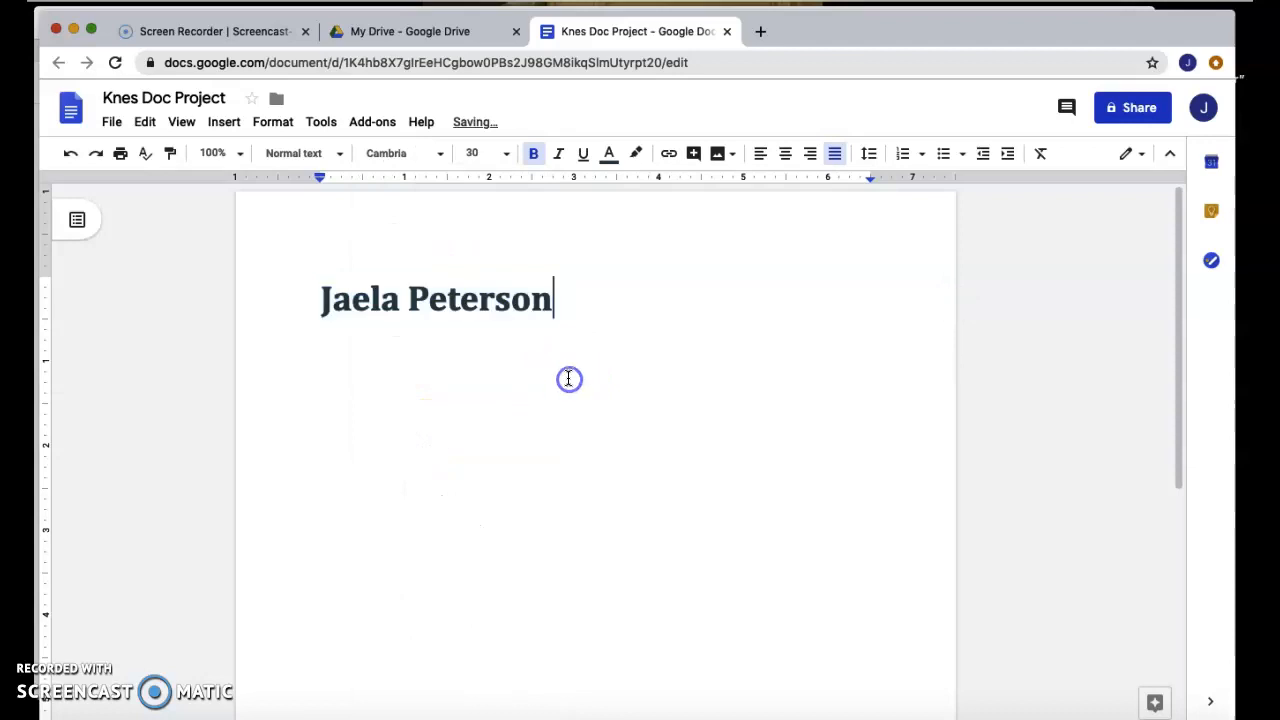
{"action": "left_click", "coordinate": [223, 122]}
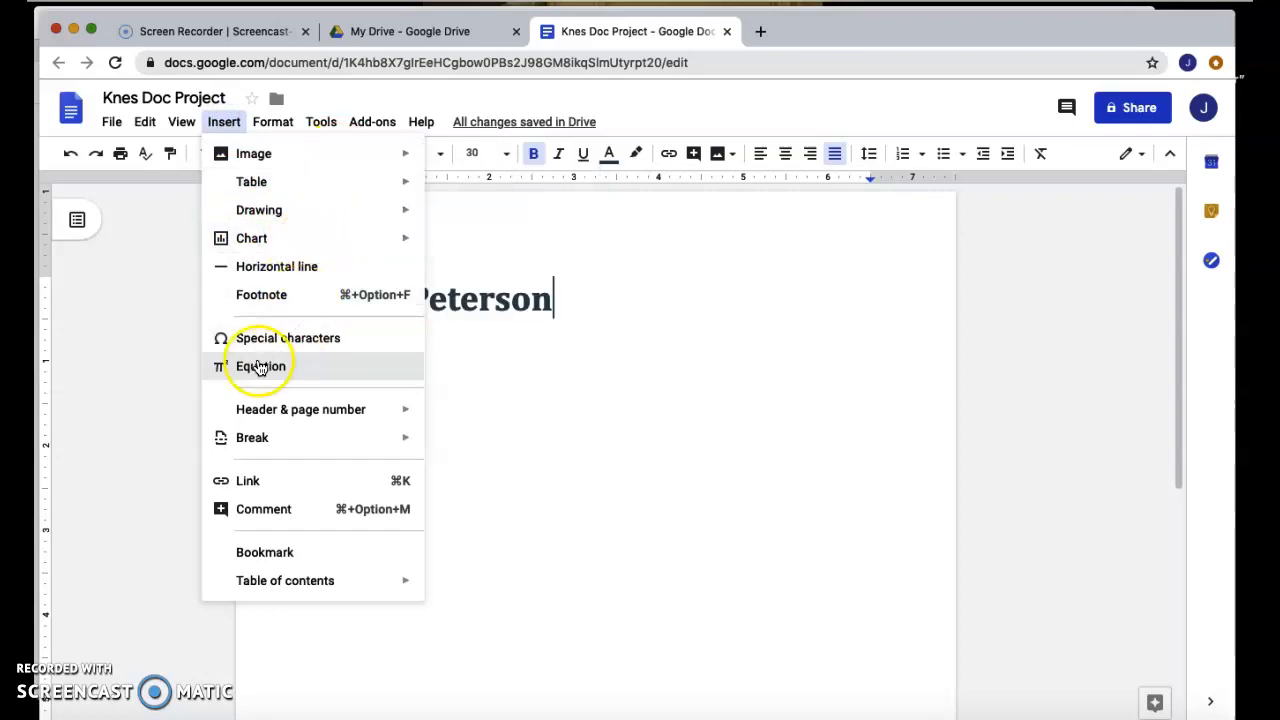
{"action": "left_click", "coordinate": [600, 328]}
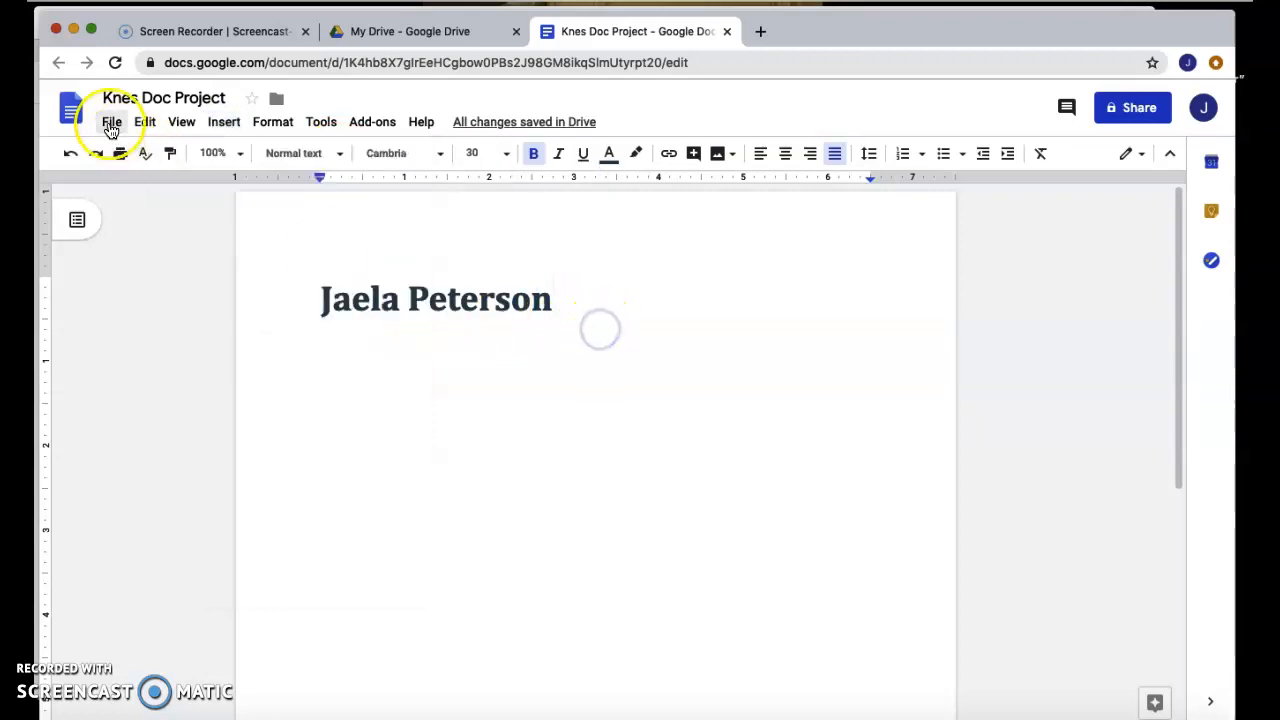
{"action": "left_click", "coordinate": [111, 124]}
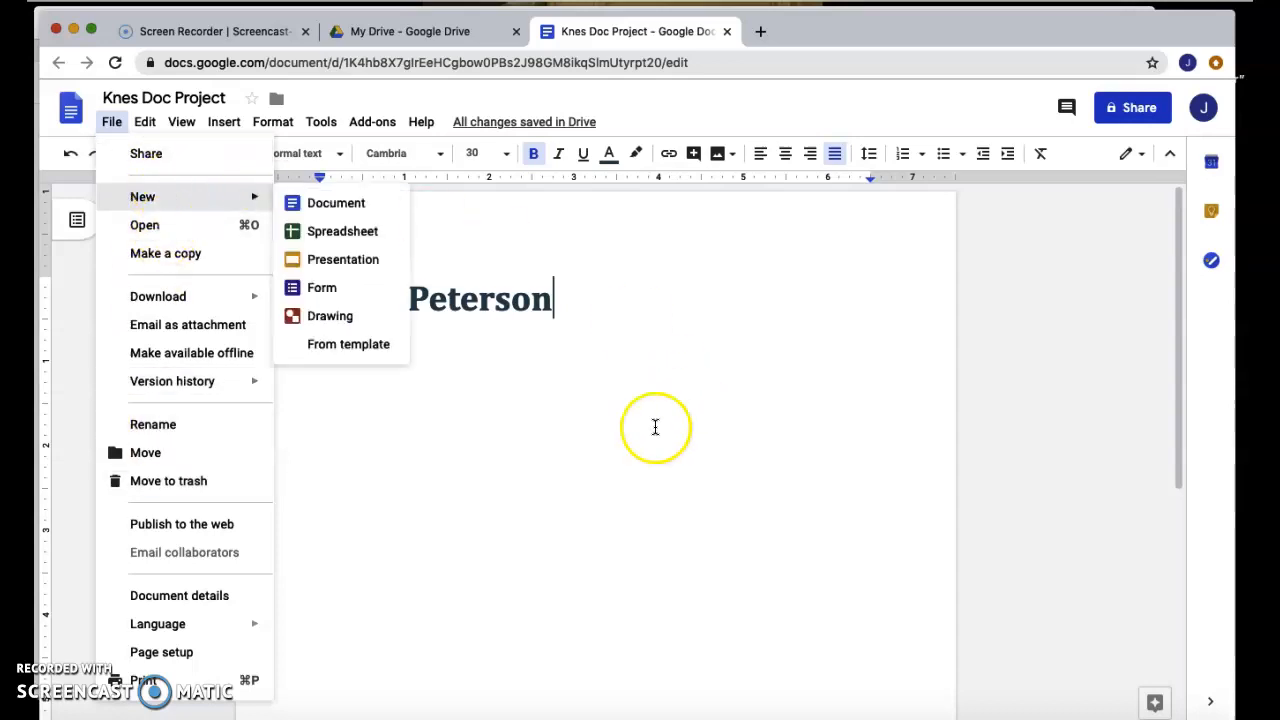
{"action": "left_click", "coordinate": [410, 427]}
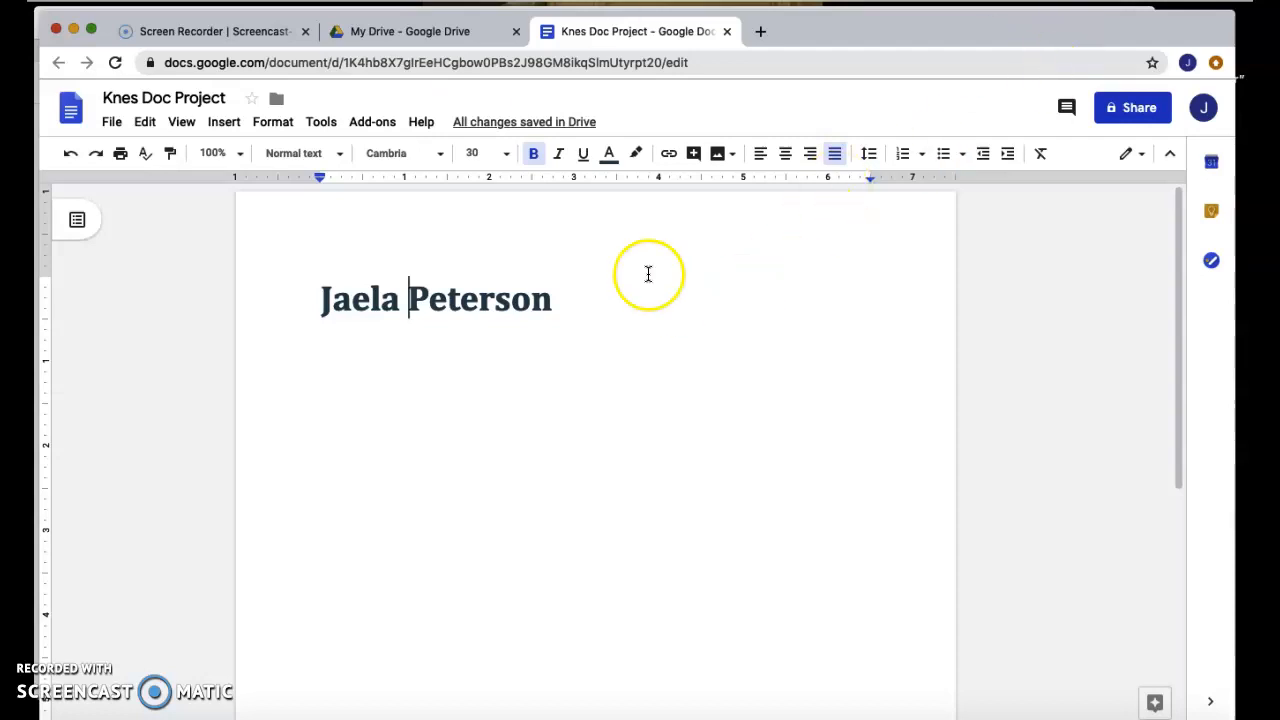
Invite the collaborator by their e-mail suggestion and open the advanced sharing settings.
{"action": "left_click", "coordinate": [1131, 121]}
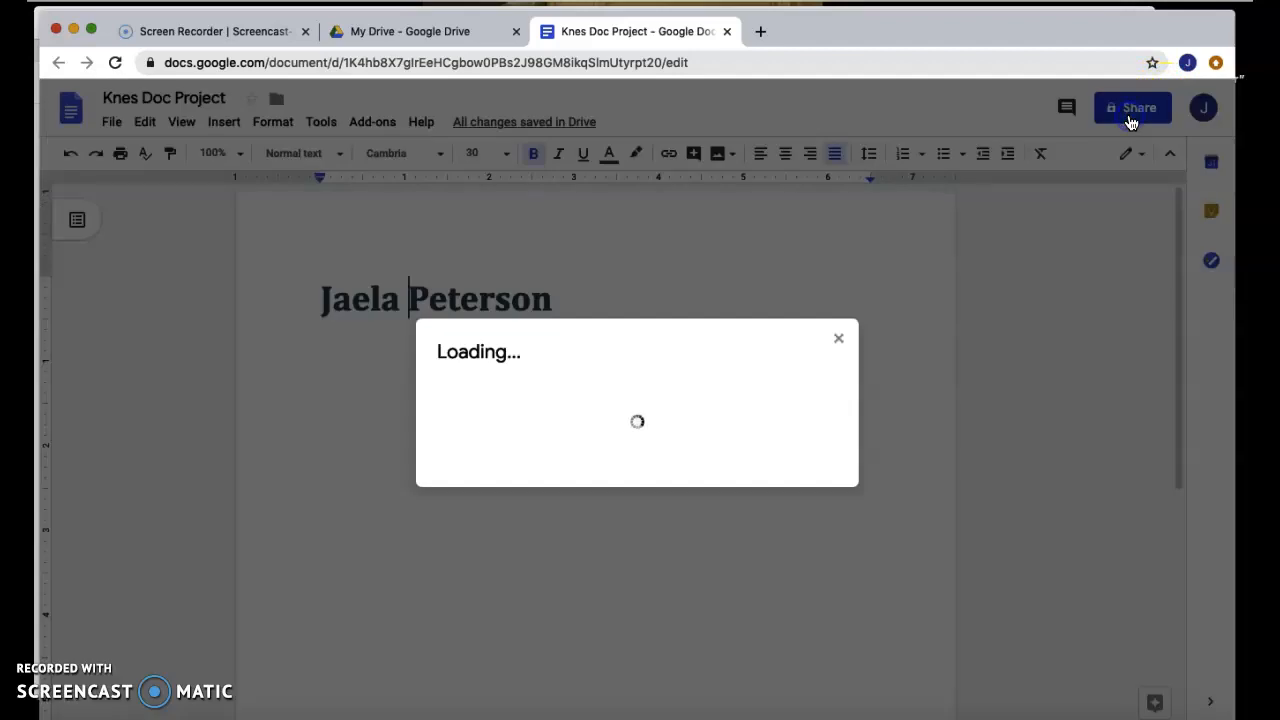
{"action": "left_click", "coordinate": [470, 393]}
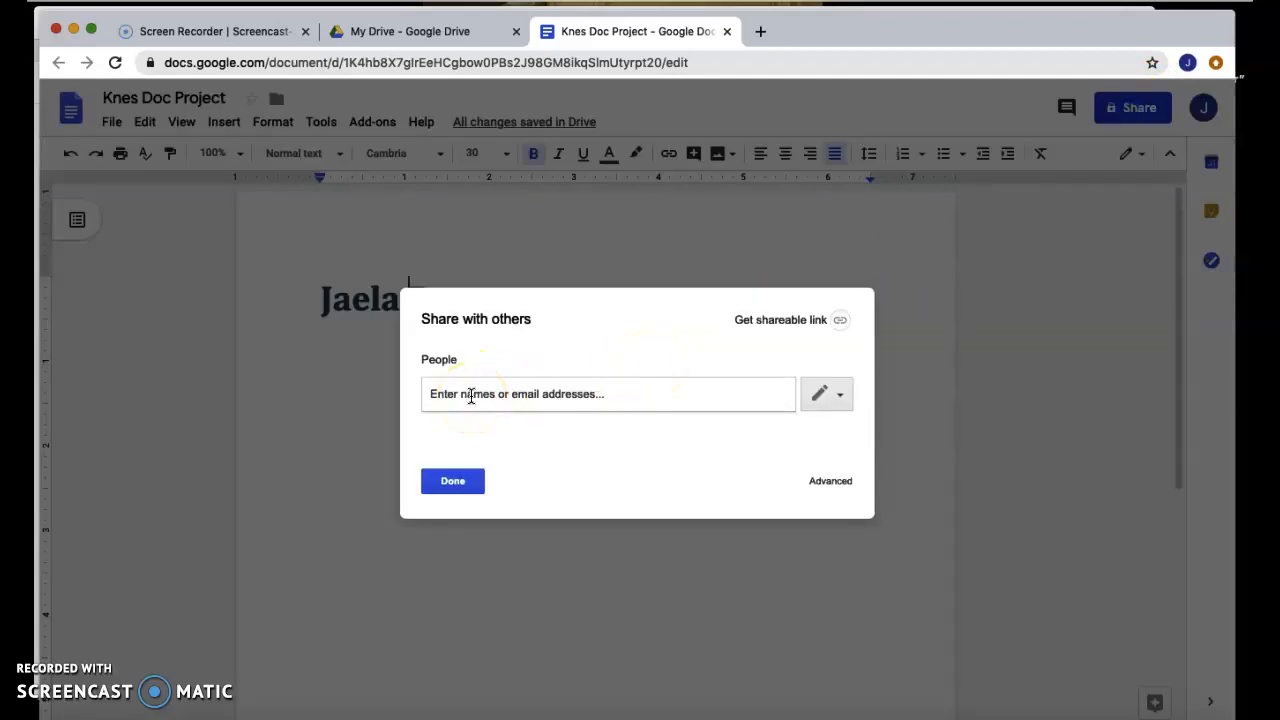
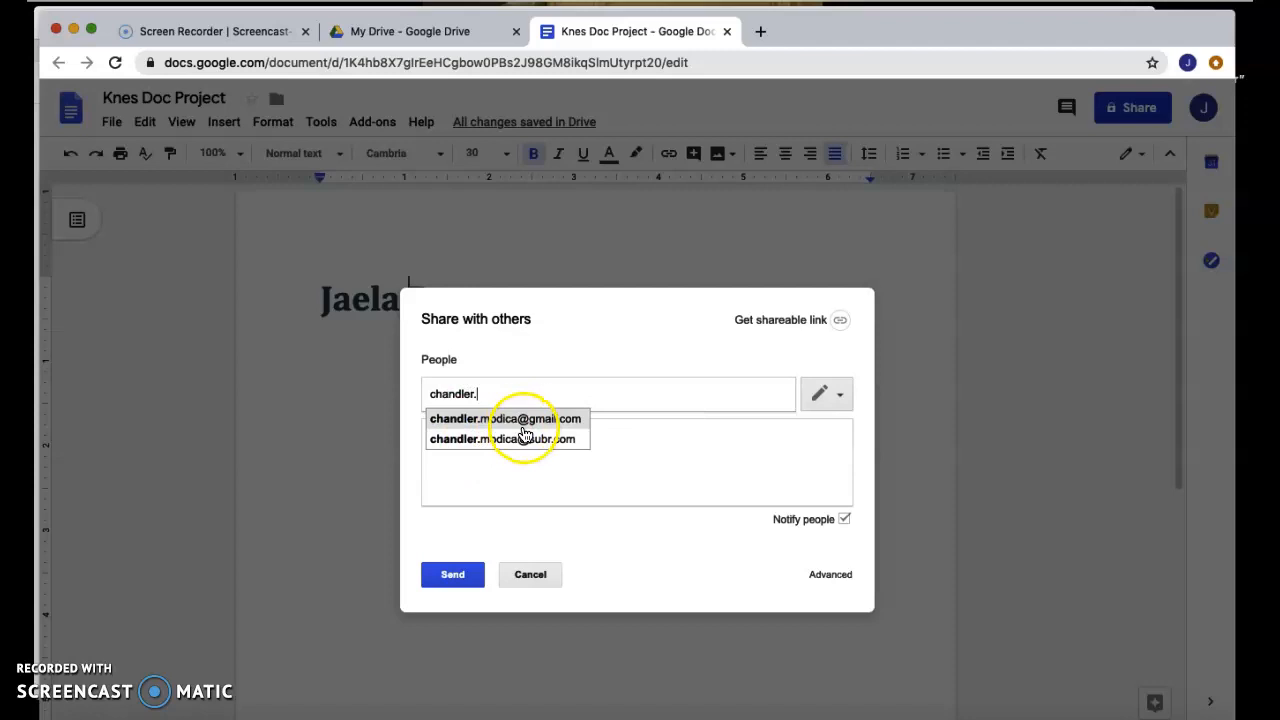
{"action": "left_click", "coordinate": [527, 420]}
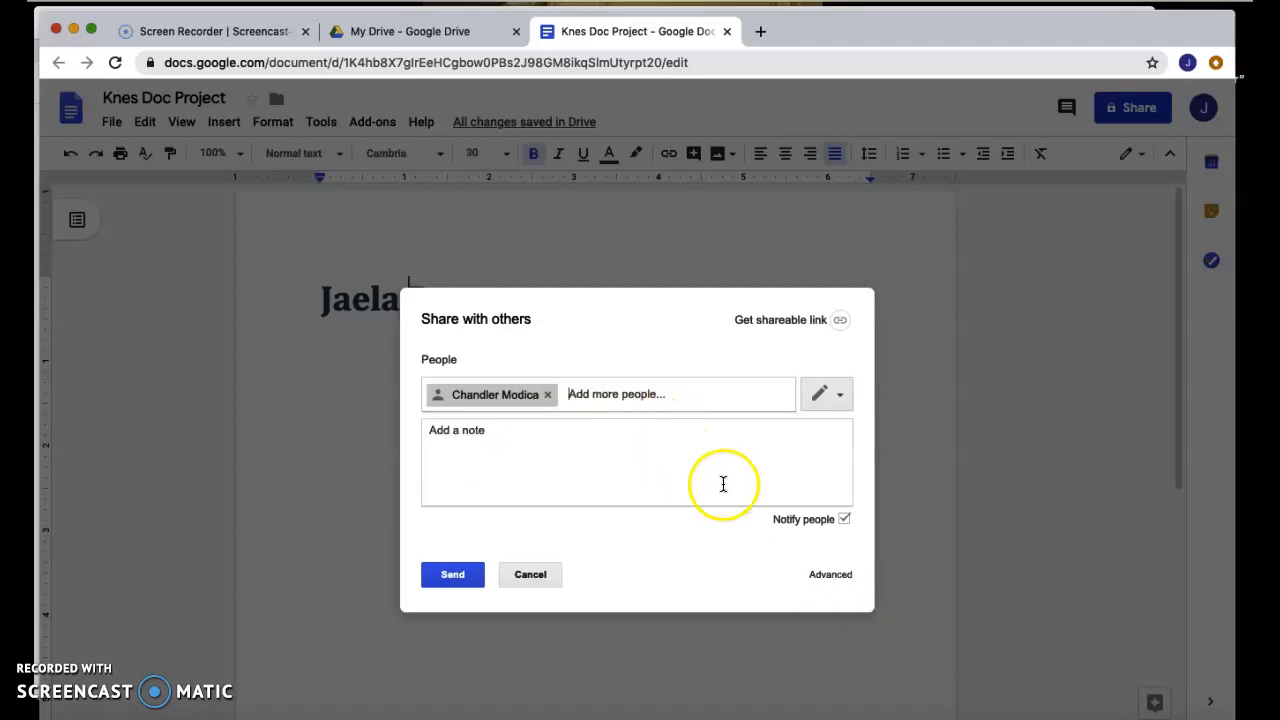
{"action": "left_click", "coordinate": [817, 577]}
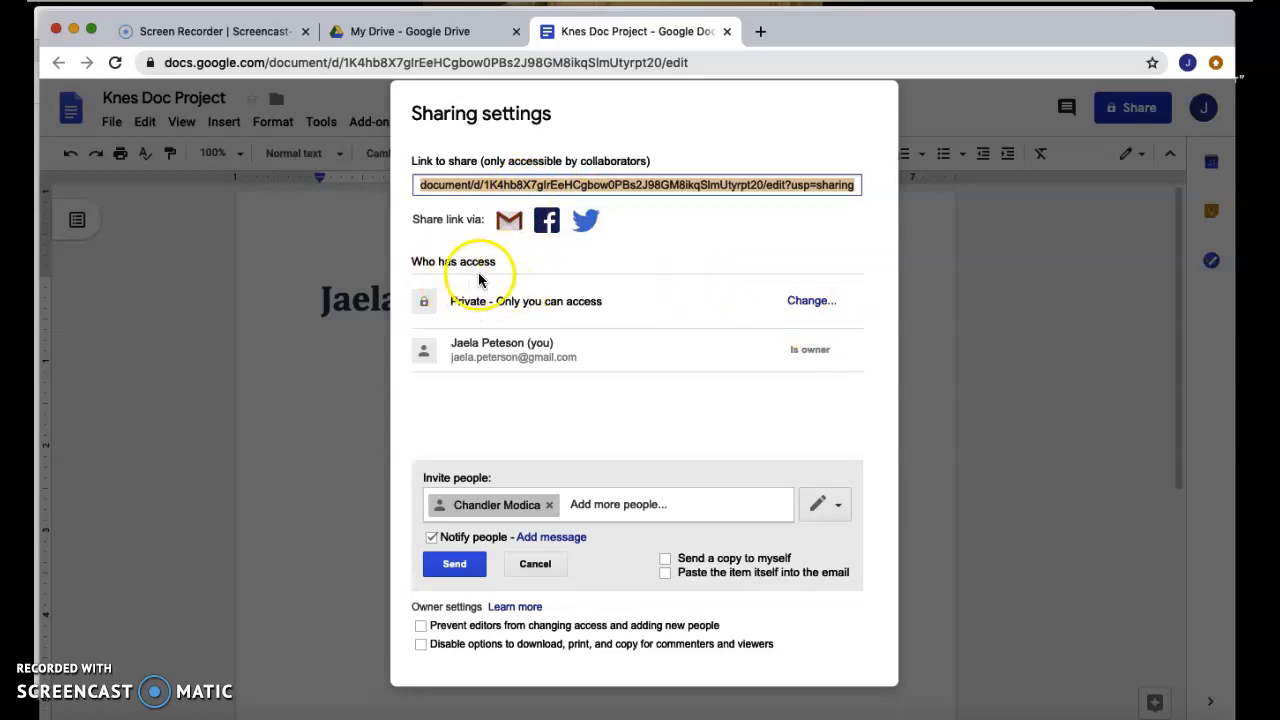
Keep link sharing private, cancel the pending invitation, and close sharing with Done.
{"action": "left_click", "coordinate": [816, 302]}
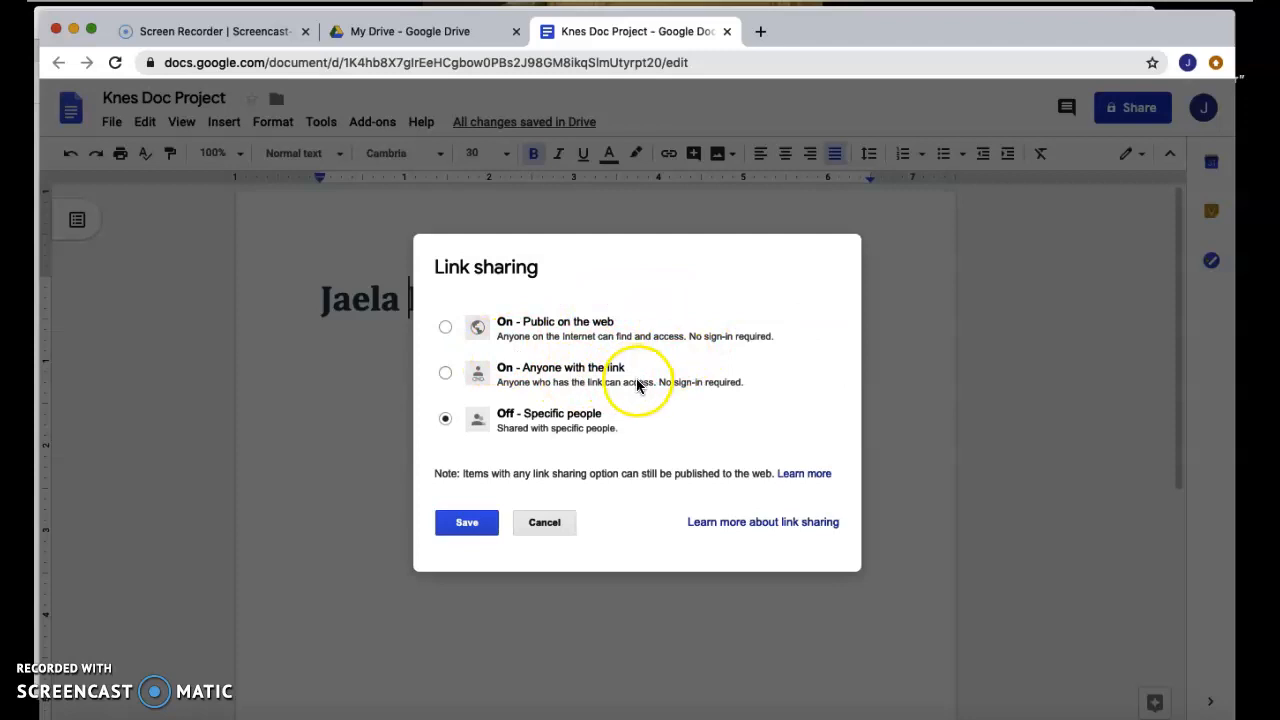
{"action": "left_click", "coordinate": [544, 521]}
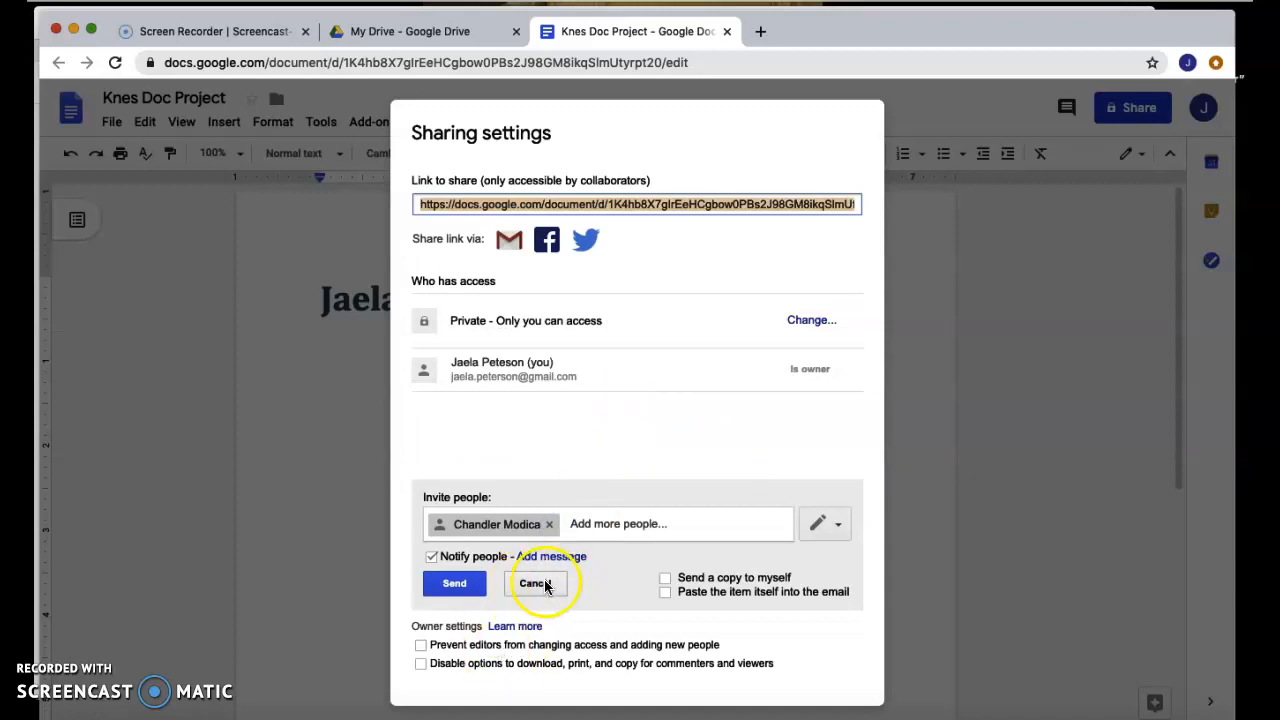
{"action": "left_click", "coordinate": [545, 586]}
{"action": "left_click", "coordinate": [443, 643]}
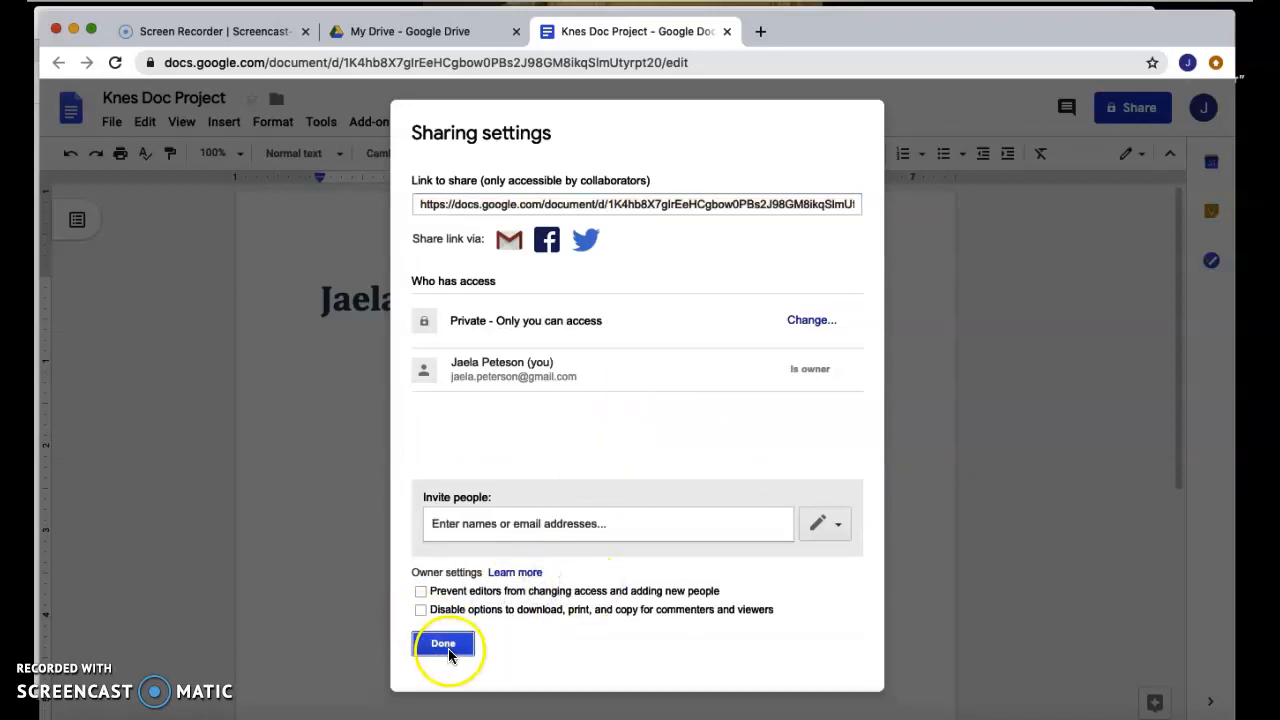